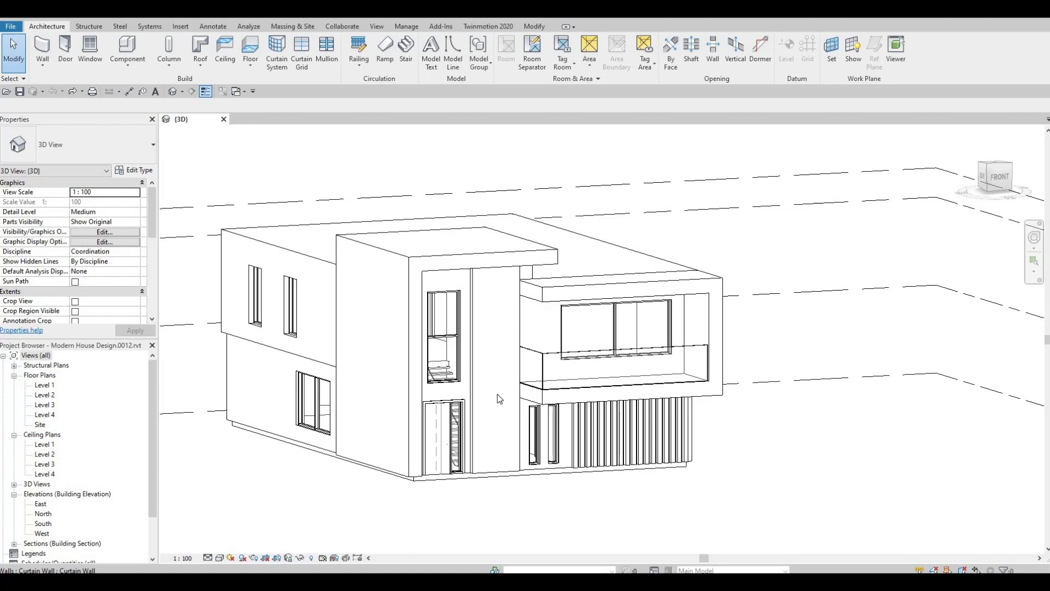
# Delete the balcony's Walls 2, front parapet and short side wall around the upper window.
pyautogui.moveTo(475, 422); pyautogui.dragTo(555, 317, button='middle')
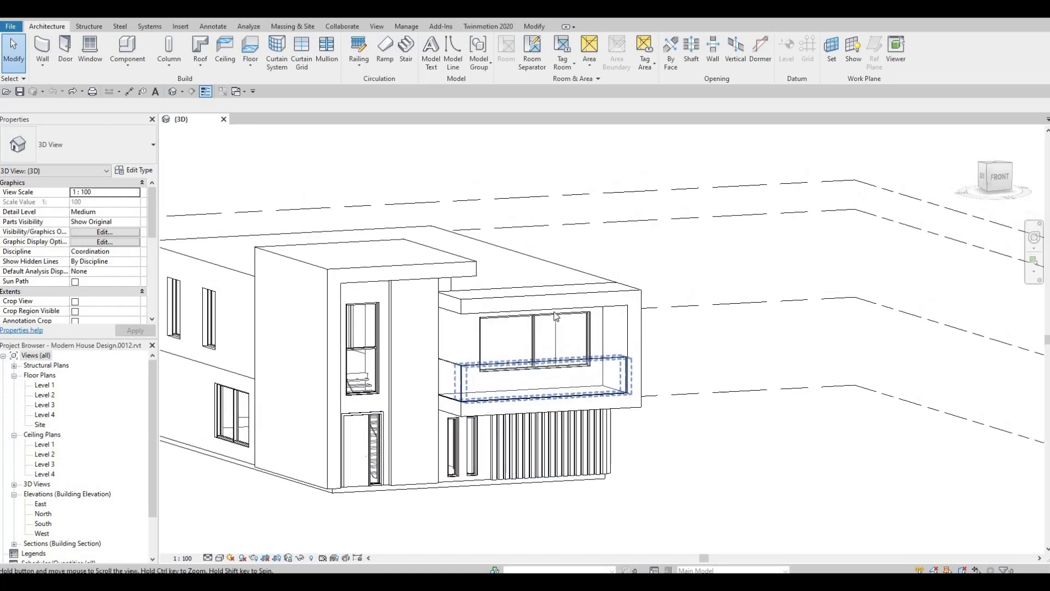
pyautogui.click(467, 303)
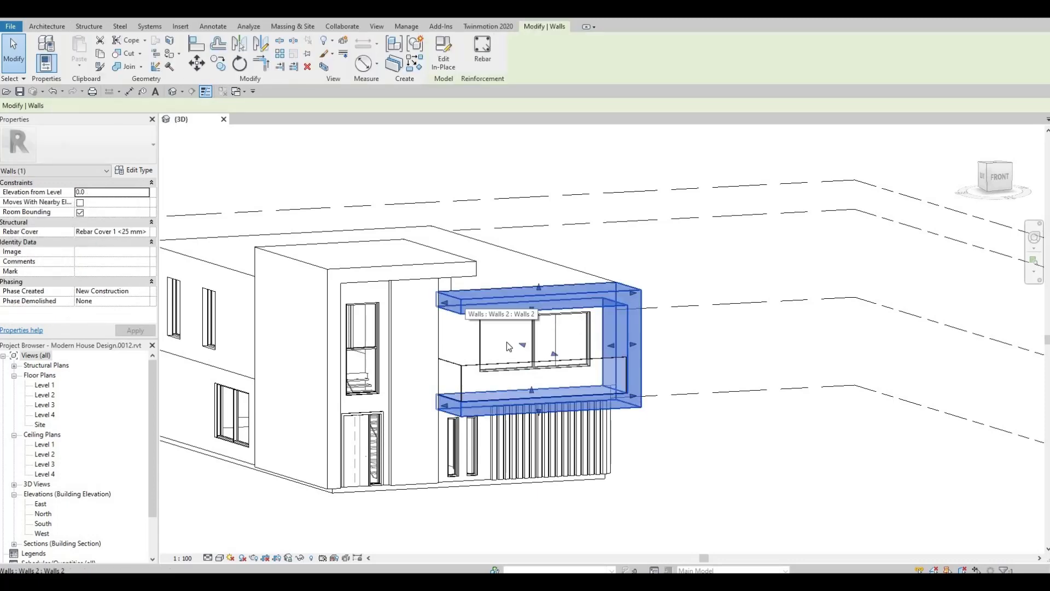
pyautogui.press('Delete')
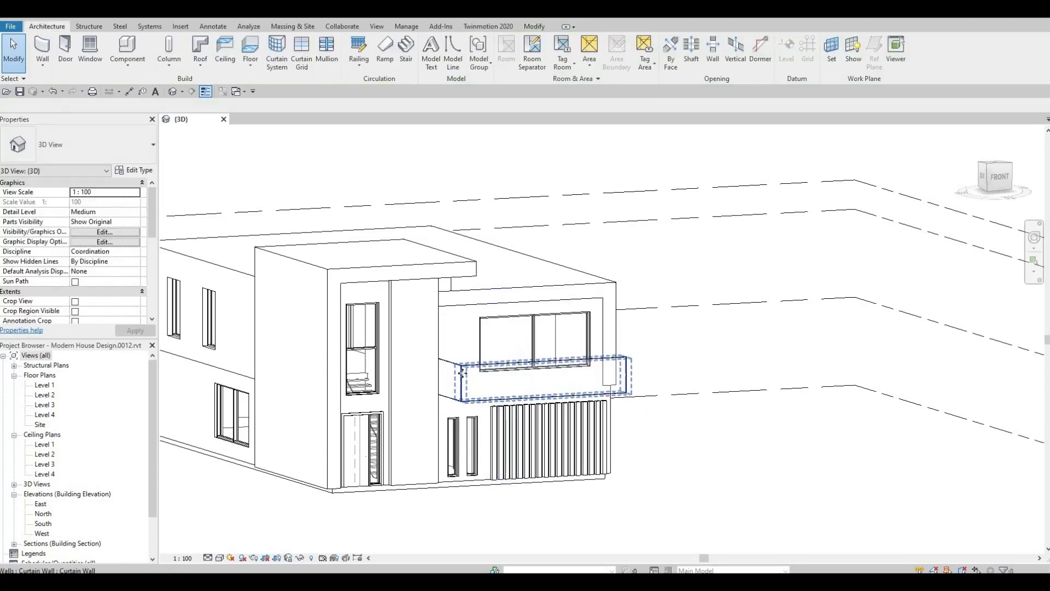
pyautogui.click(474, 372)
pyautogui.press('Delete')
pyautogui.click(473, 378)
pyautogui.press('Delete')
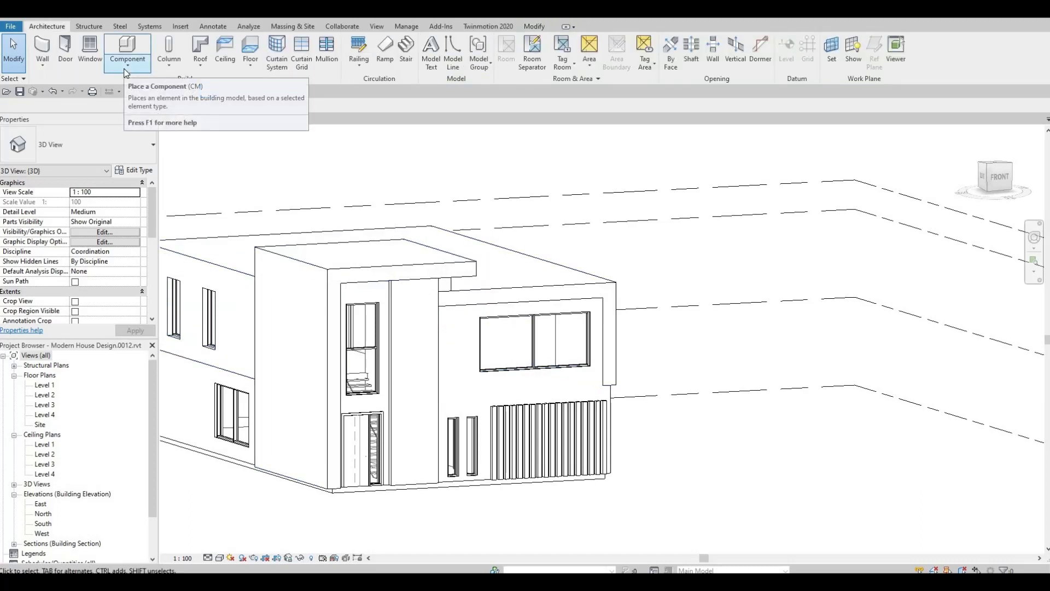
# Start a Model In-Place component in the Generic Models category named Generic Models 1.
pyautogui.click(127, 70)
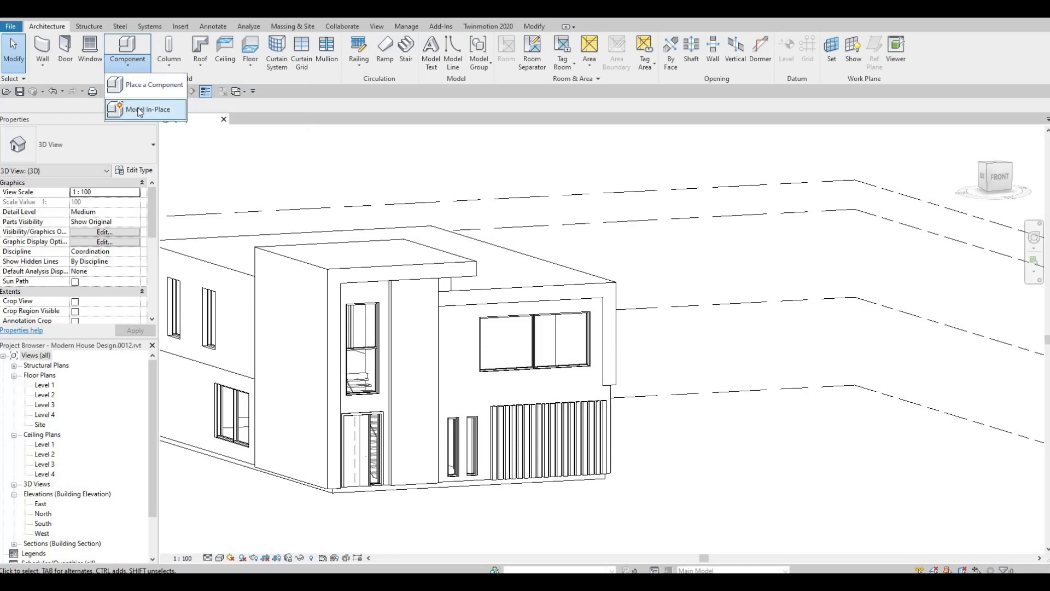
pyautogui.click(134, 103)
pyautogui.scroll(-4, 476, 256)
pyautogui.scroll(-1, 474, 296)
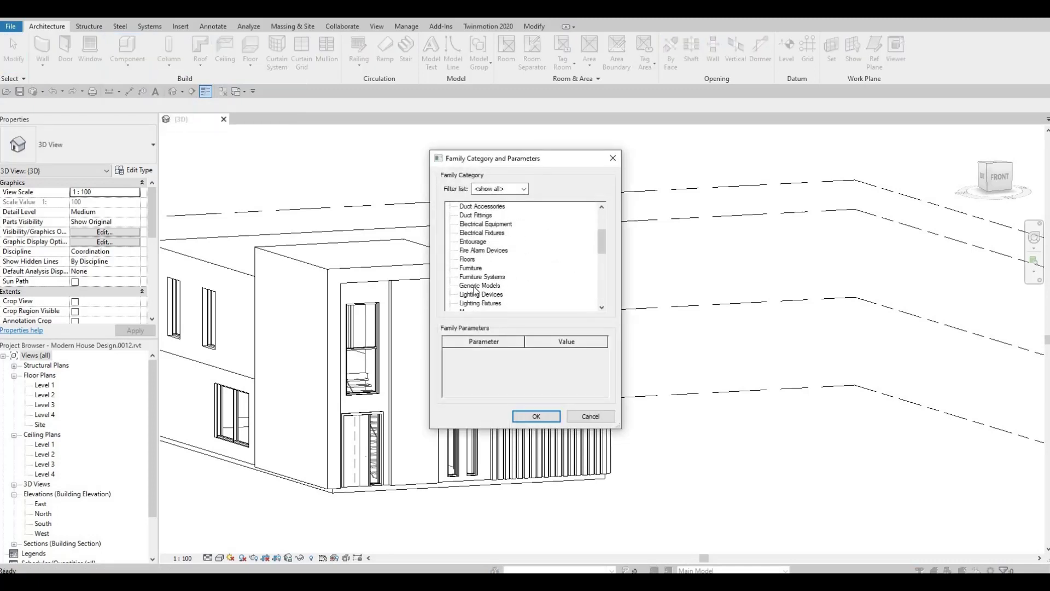
pyautogui.doubleClick(474, 286)
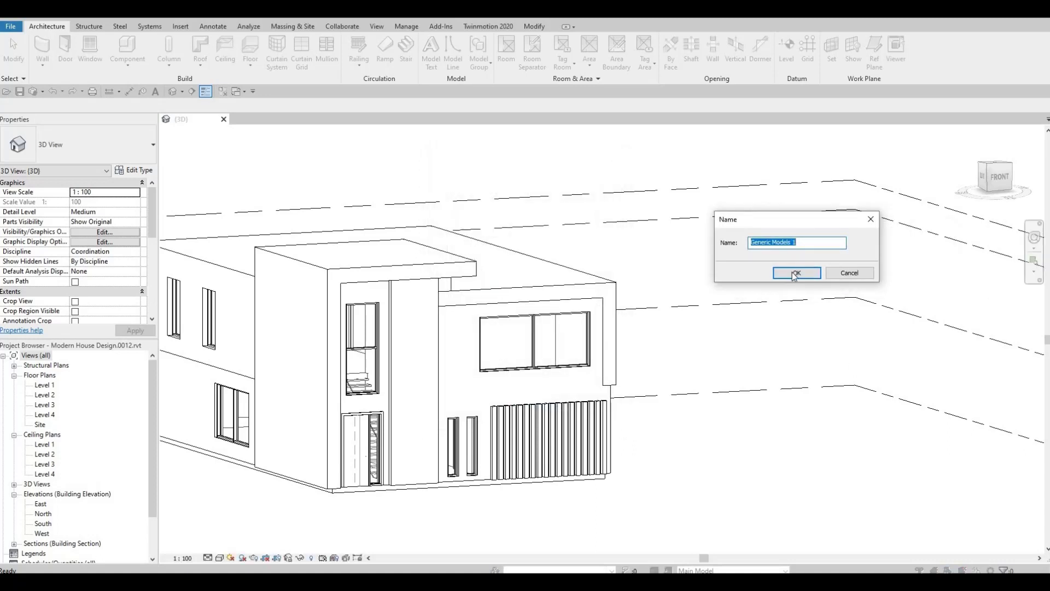
pyautogui.click(791, 272)
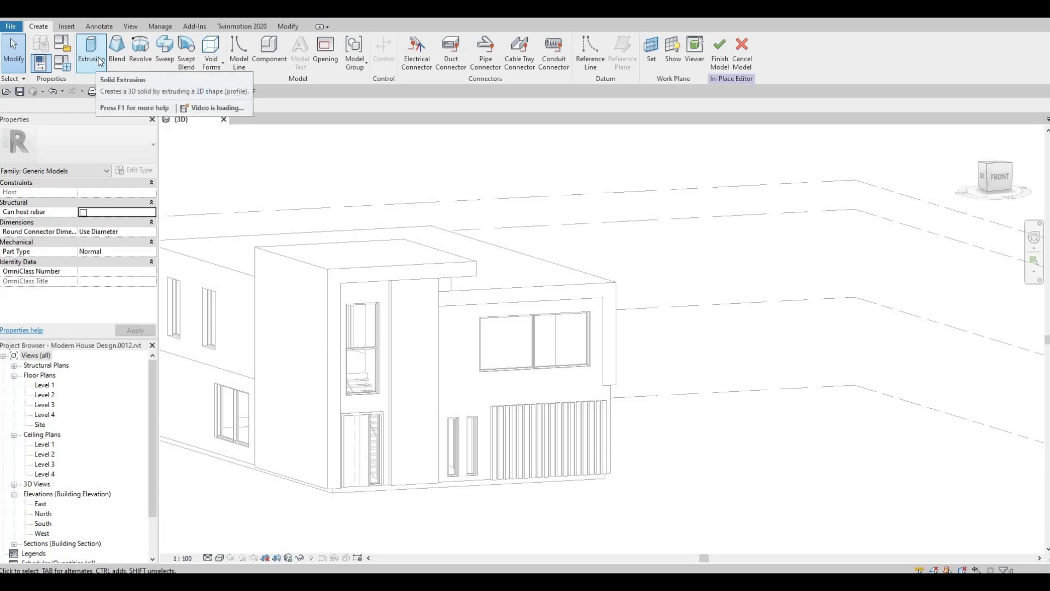
# Start a solid extrusion with its work plane picked on the Walls 1 front wall face.
pyautogui.click(101, 60)
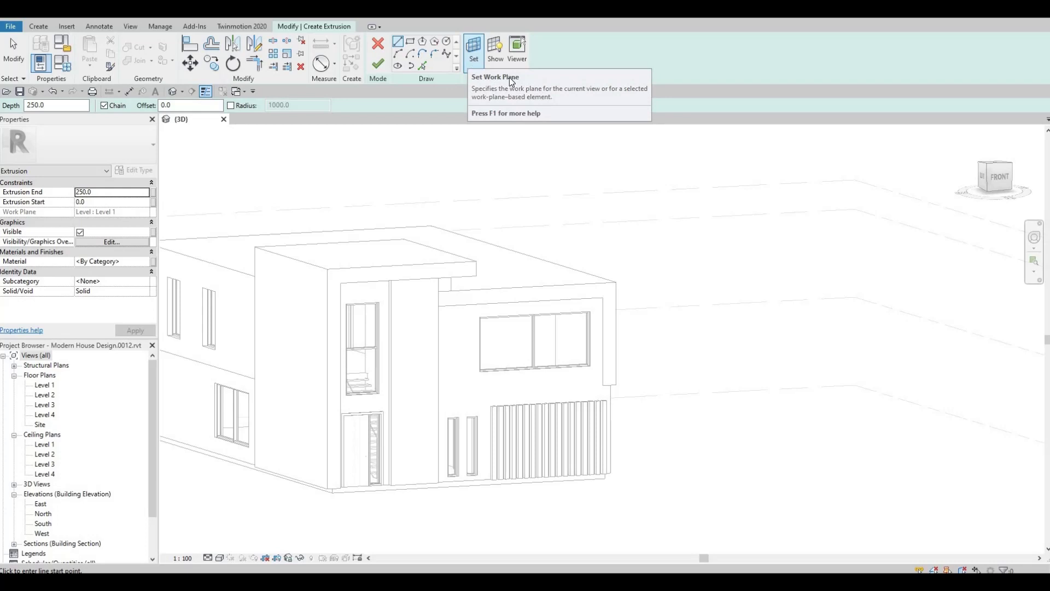
pyautogui.click(475, 58)
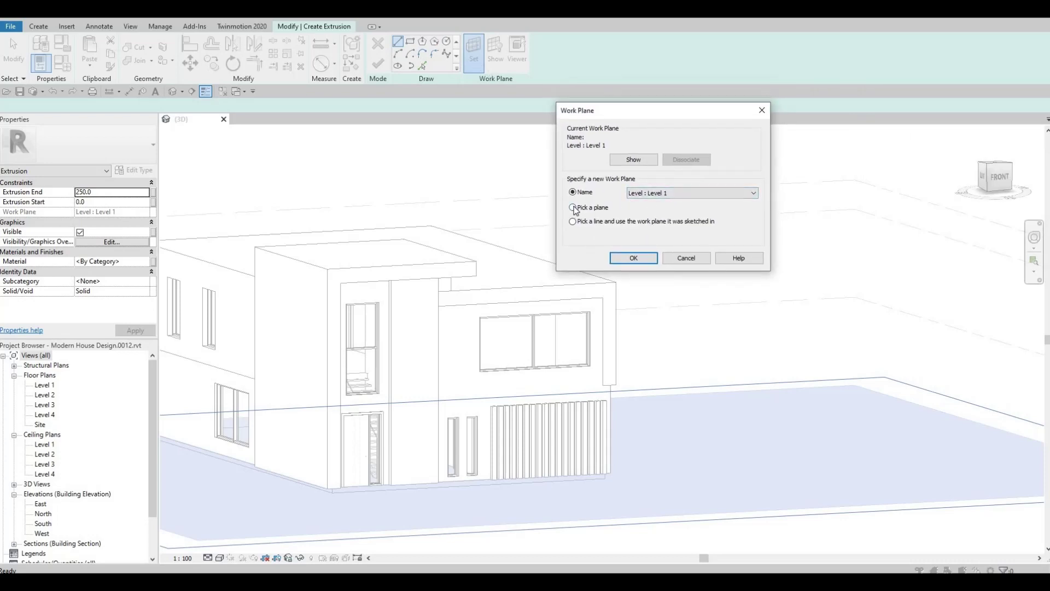
pyautogui.click(573, 207)
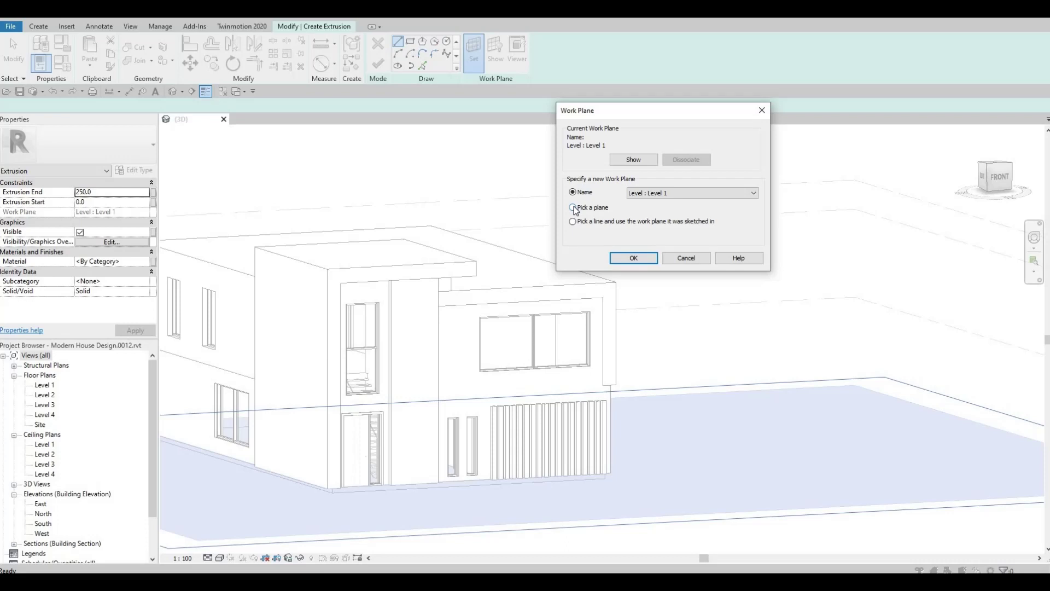
pyautogui.click(632, 258)
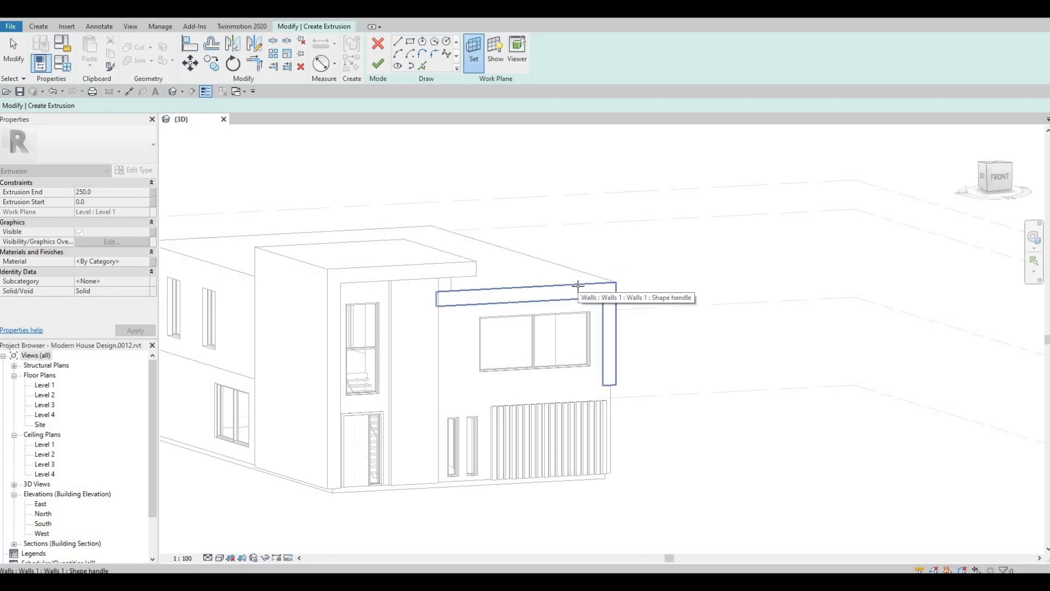
pyautogui.press('Tab')
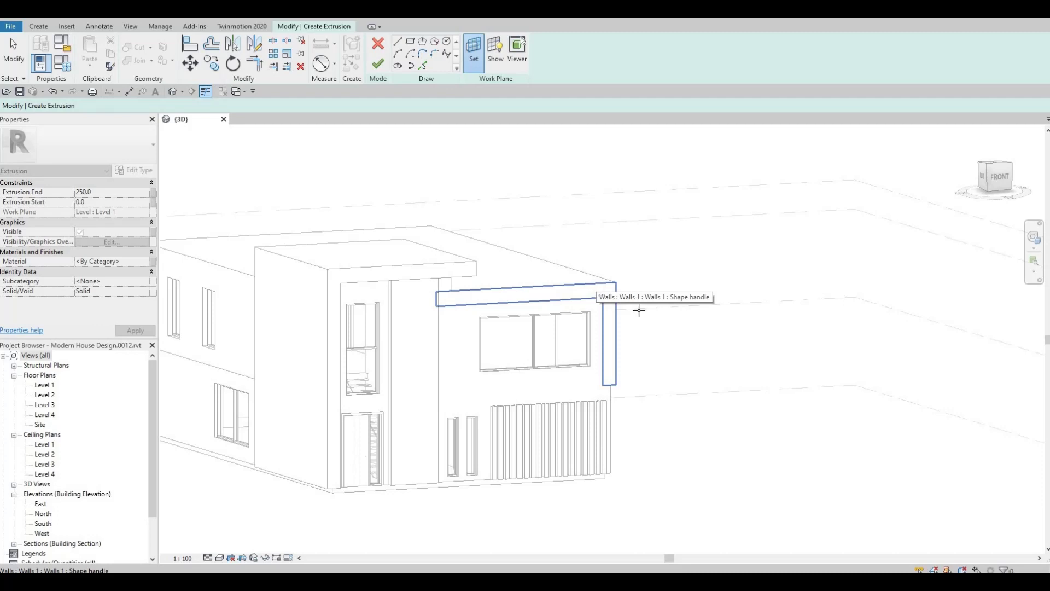
pyautogui.click(600, 283)
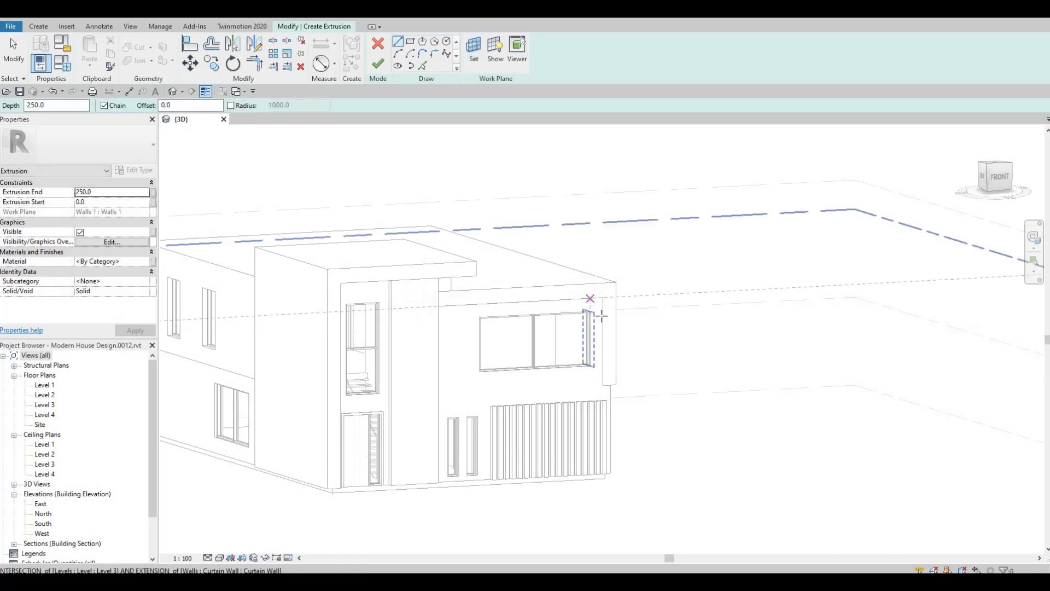
# Cancel a stray sketch line, then show the South elevation zoomed on the facade.
pyautogui.click(534, 314)
pyautogui.click(534, 368)
pyautogui.press('Escape')
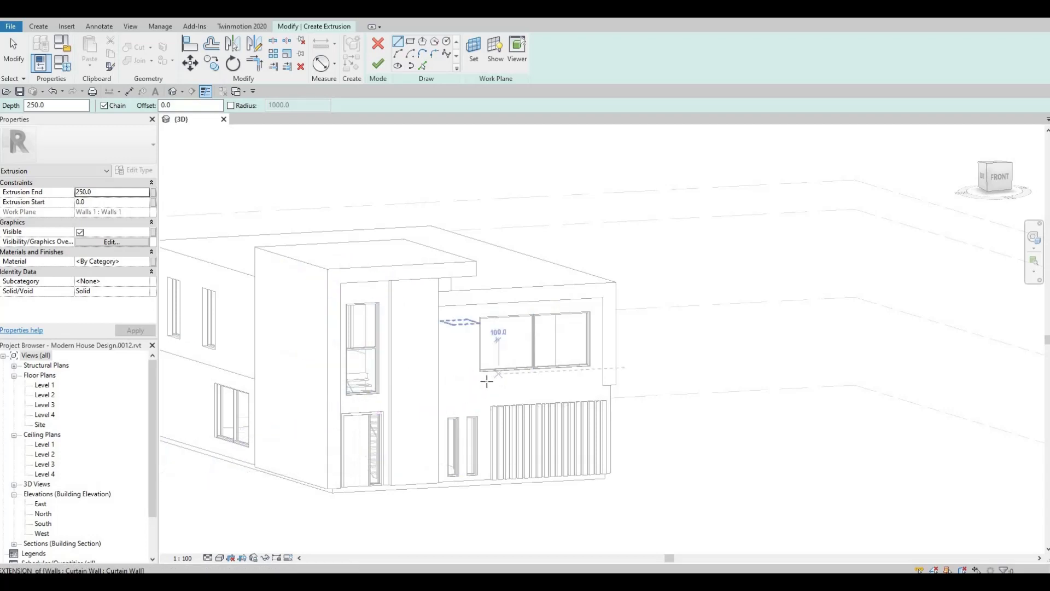
pyautogui.doubleClick(44, 524)
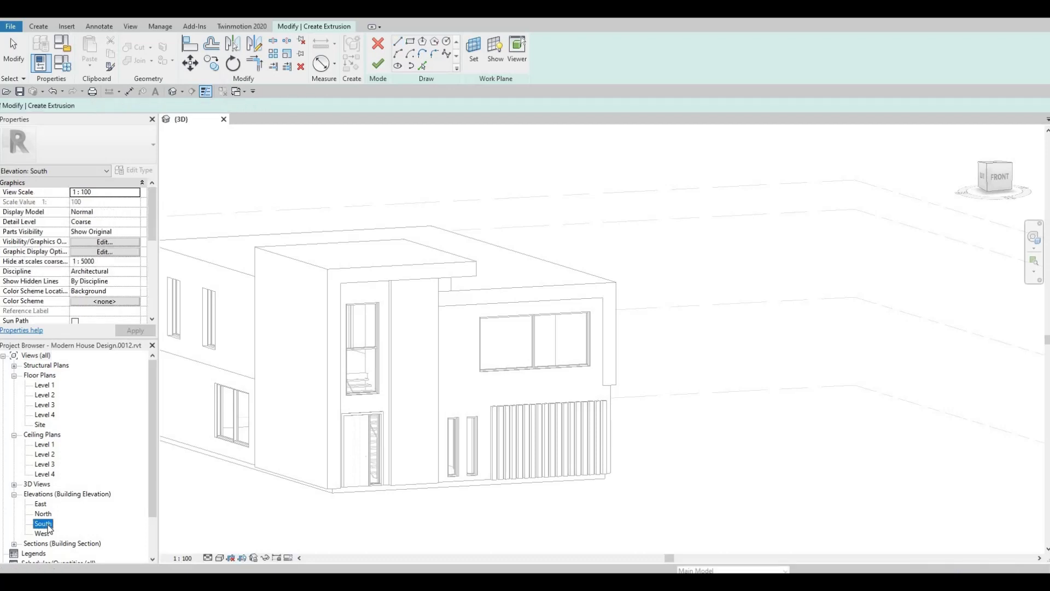
pyautogui.moveTo(438, 395); pyautogui.dragTo(364, 437, button='middle')
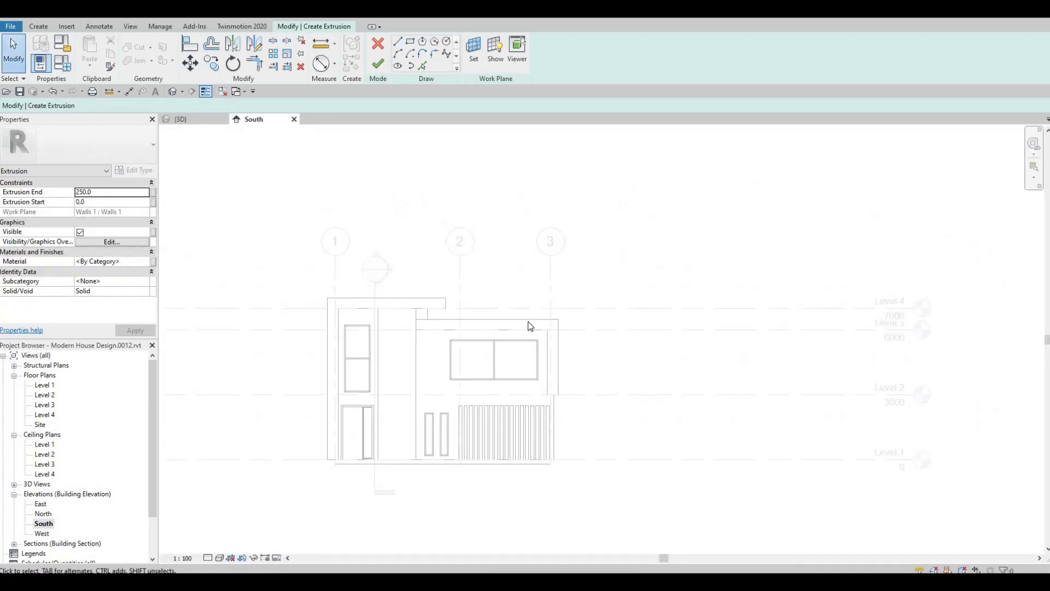
pyautogui.scroll(5, 525, 351)
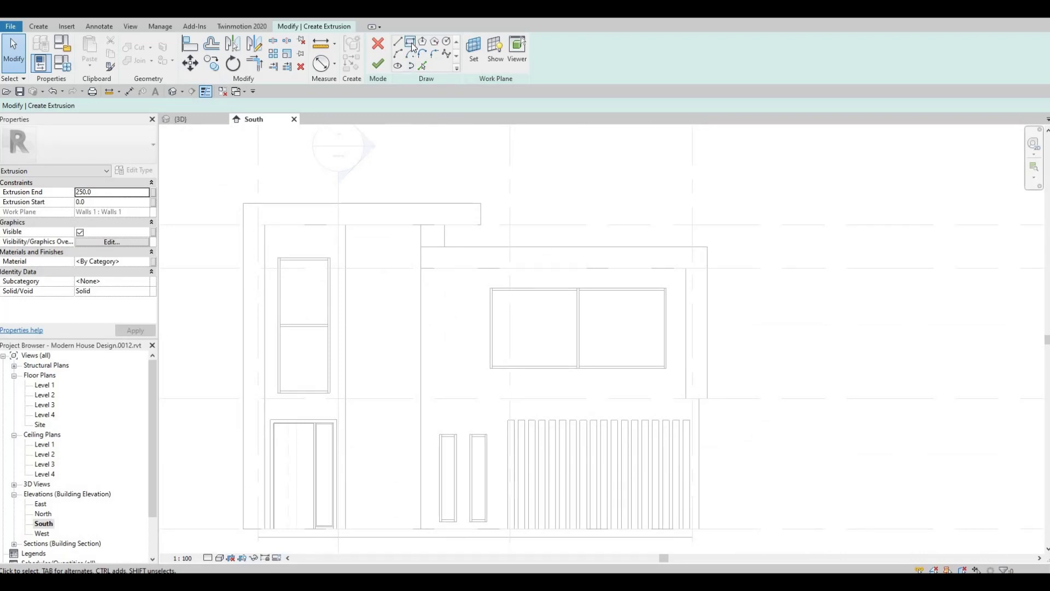
# Draw rectangle bands along the window's top and right side, beginning the bottom band.
pyautogui.click(411, 42)
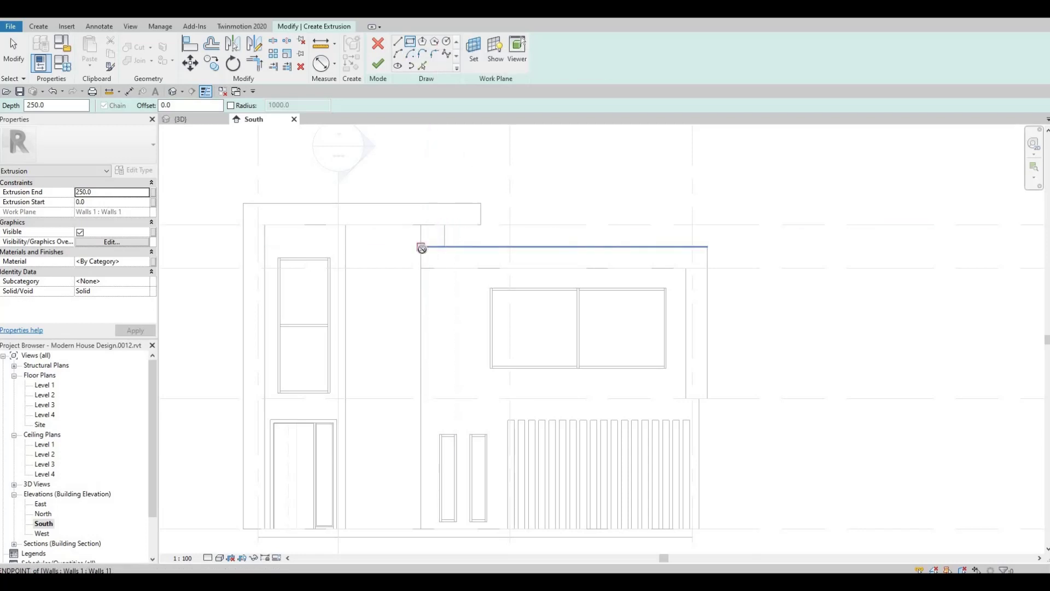
pyautogui.click(423, 248)
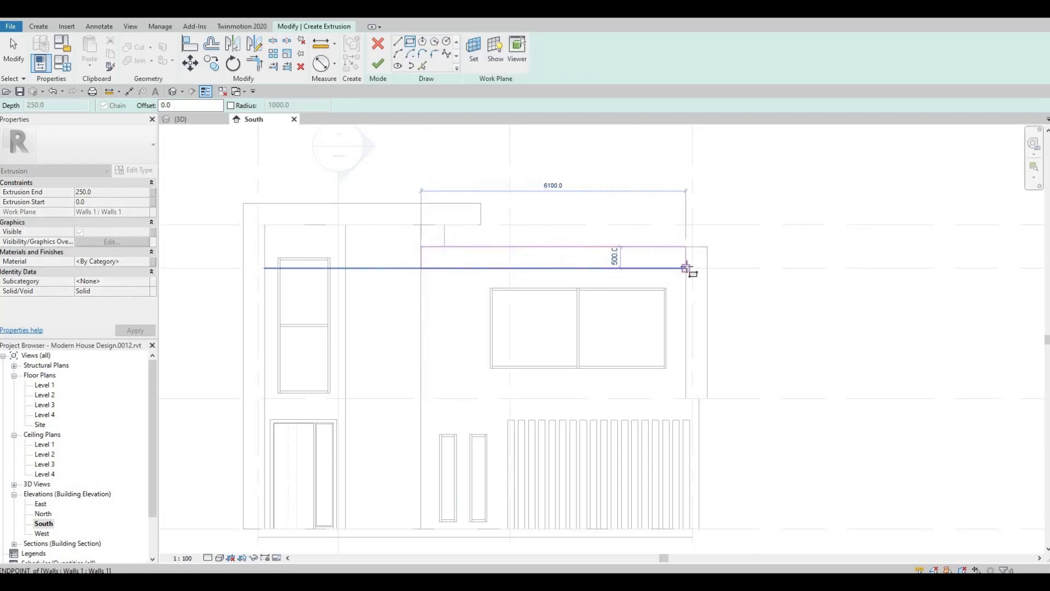
pyautogui.click(686, 268)
pyautogui.click(708, 247)
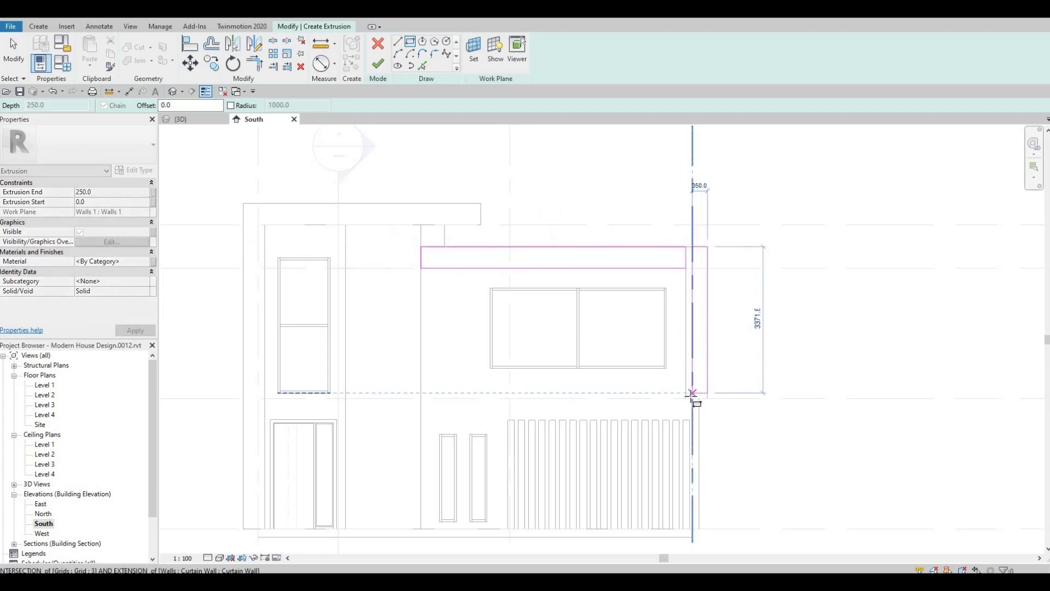
pyautogui.click(687, 398)
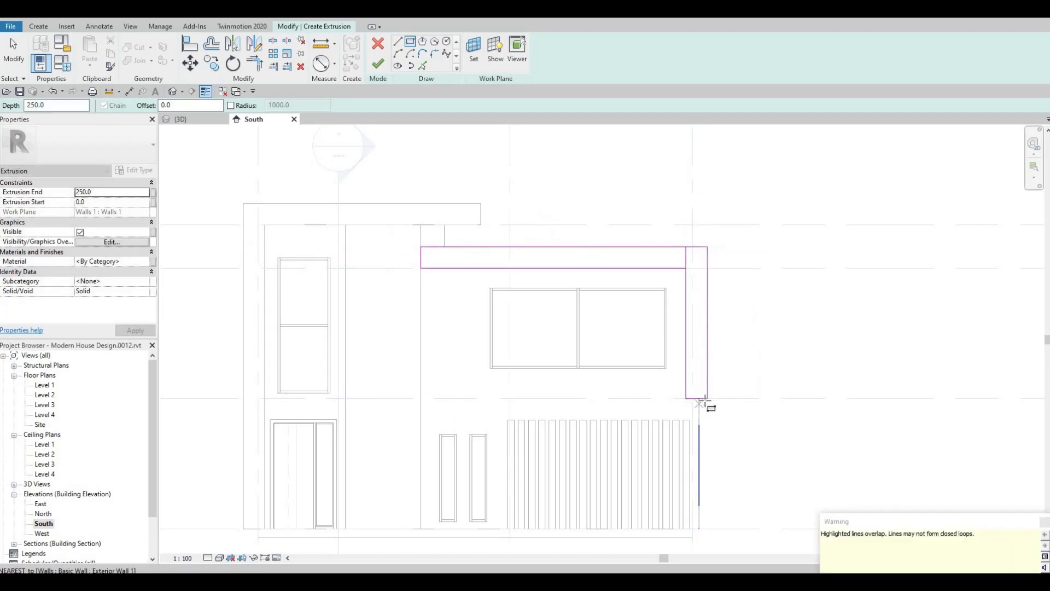
pyautogui.click(708, 399)
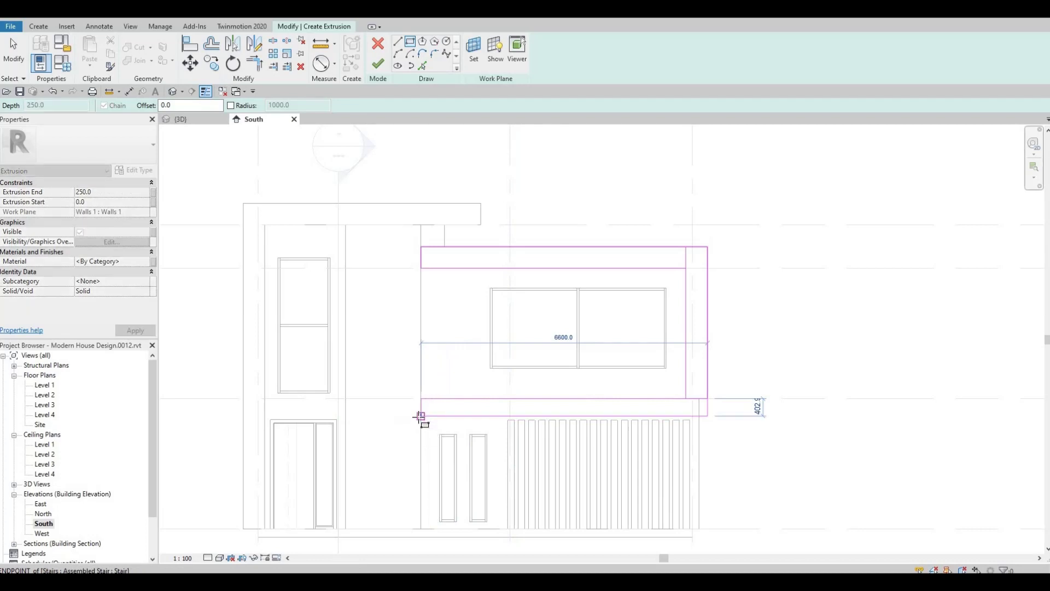
# Complete the bottom band rectangle and set its temporary dimension to 500.
pyautogui.click(420, 416)
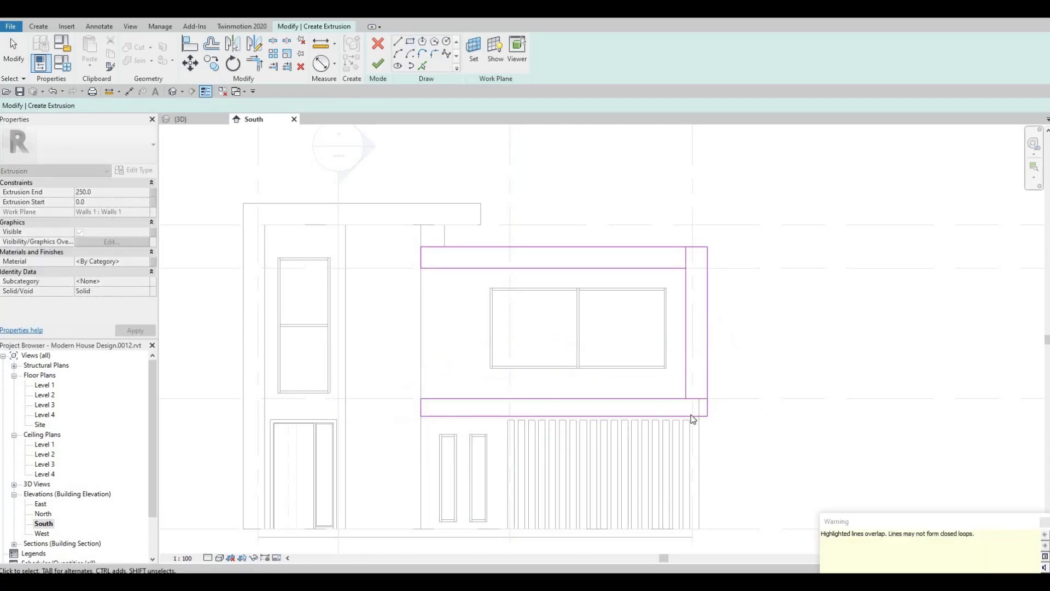
pyautogui.press('Escape')
pyautogui.click(703, 415)
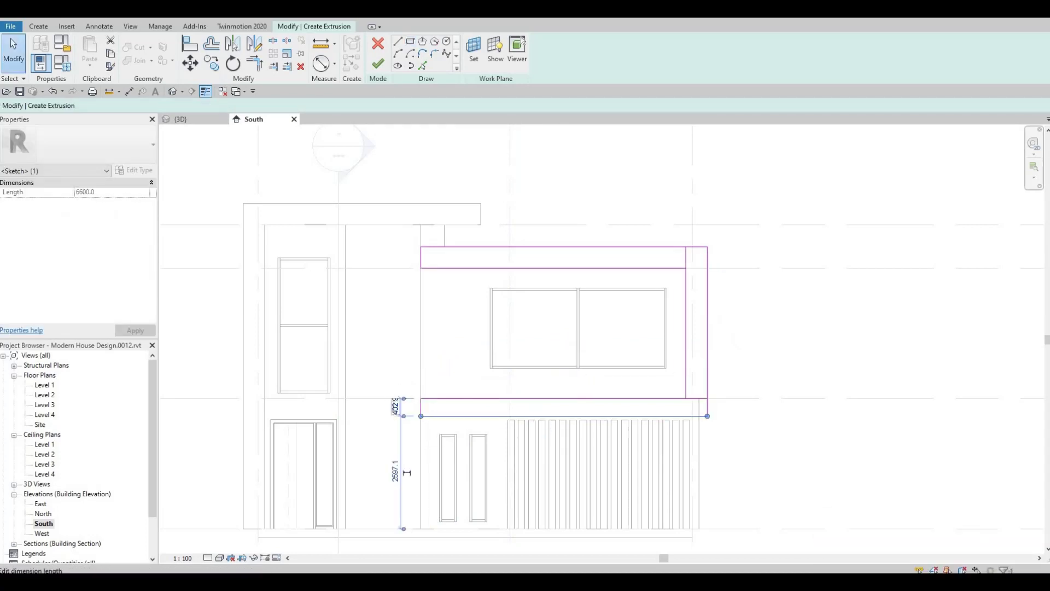
pyautogui.click(394, 407)
pyautogui.write('50.0')
pyautogui.press('Return')
pyautogui.click(539, 403)
# Trim the inner vertical line and top band line to corners with Trim/Extend.
pyautogui.scroll(3, 702, 412)
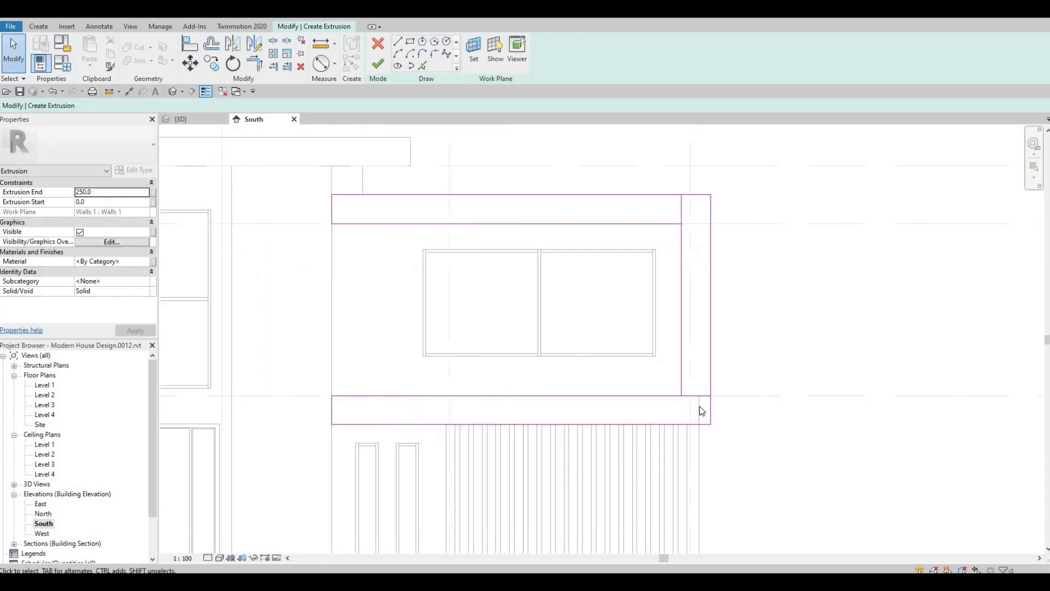
pyautogui.press('t')
pyautogui.press('r')
pyautogui.click(678, 373)
pyautogui.click(676, 396)
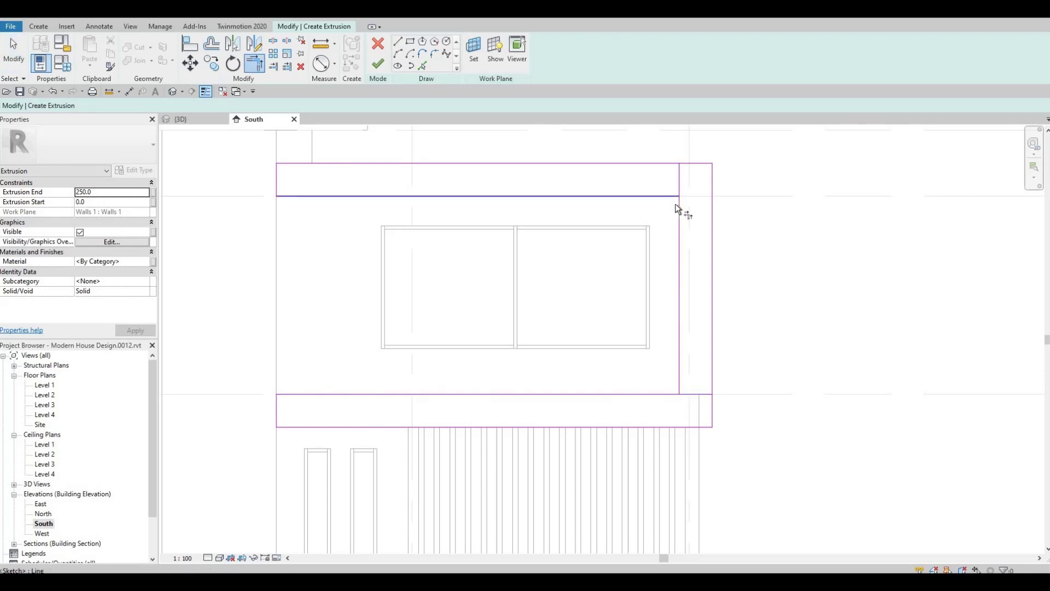
pyautogui.click(682, 208)
pyautogui.press('Escape')
pyautogui.press('Escape')
# Delete the short overlapping lines at the top-right and bottom-right corners.
pyautogui.moveTo(643, 140); pyautogui.dragTo(720, 226)
pyautogui.press('Delete')
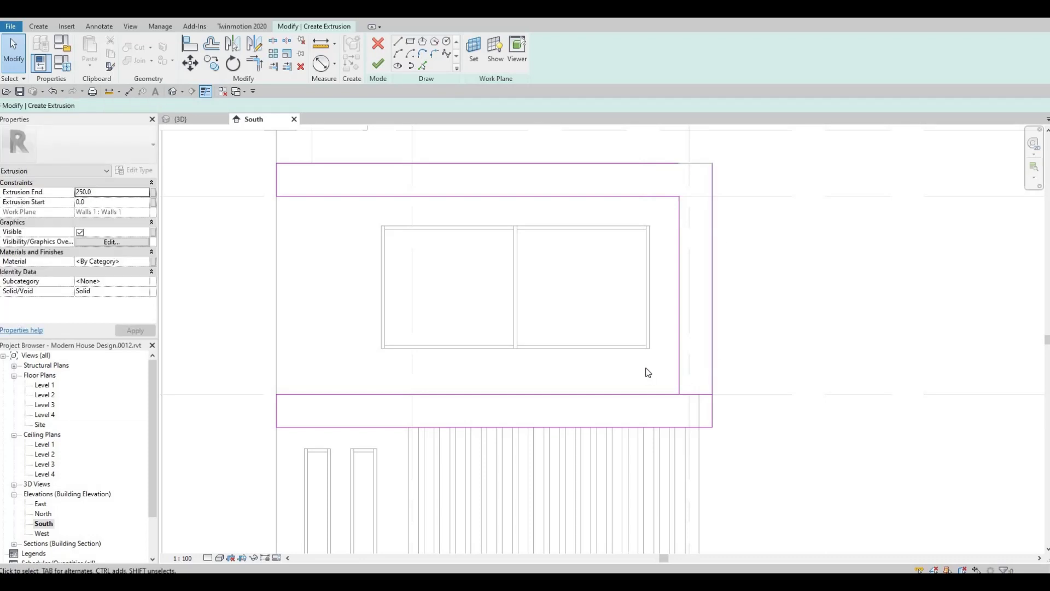
pyautogui.moveTo(645, 371); pyautogui.dragTo(723, 444)
pyautogui.press('Delete')
# Close the bottom-right and top corners of the outline and finish the solid extrusion.
pyautogui.press('t')
pyautogui.press('r')
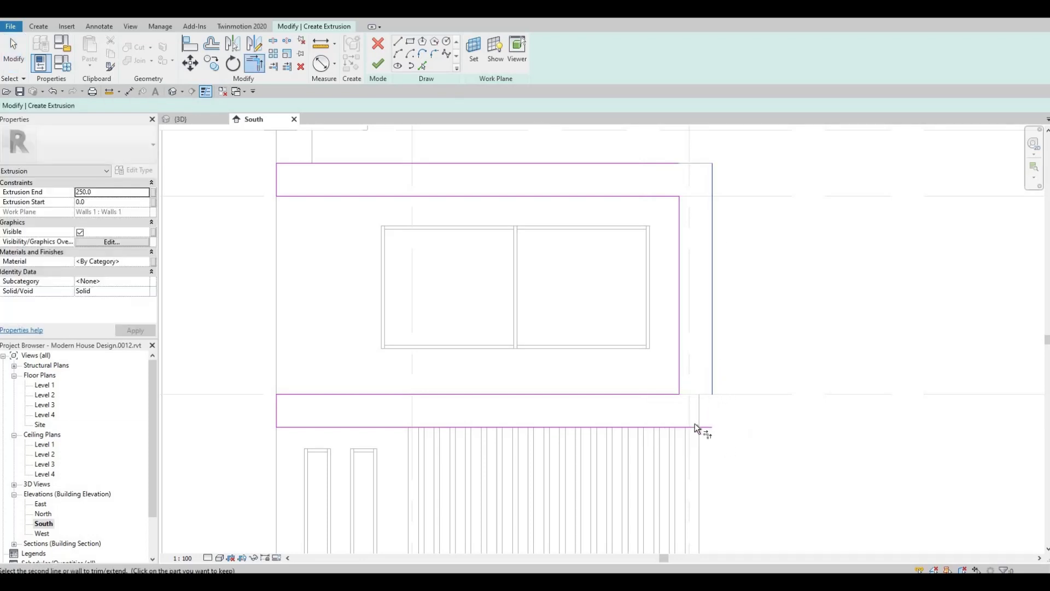
pyautogui.click(696, 427)
pyautogui.click(699, 386)
pyautogui.click(652, 164)
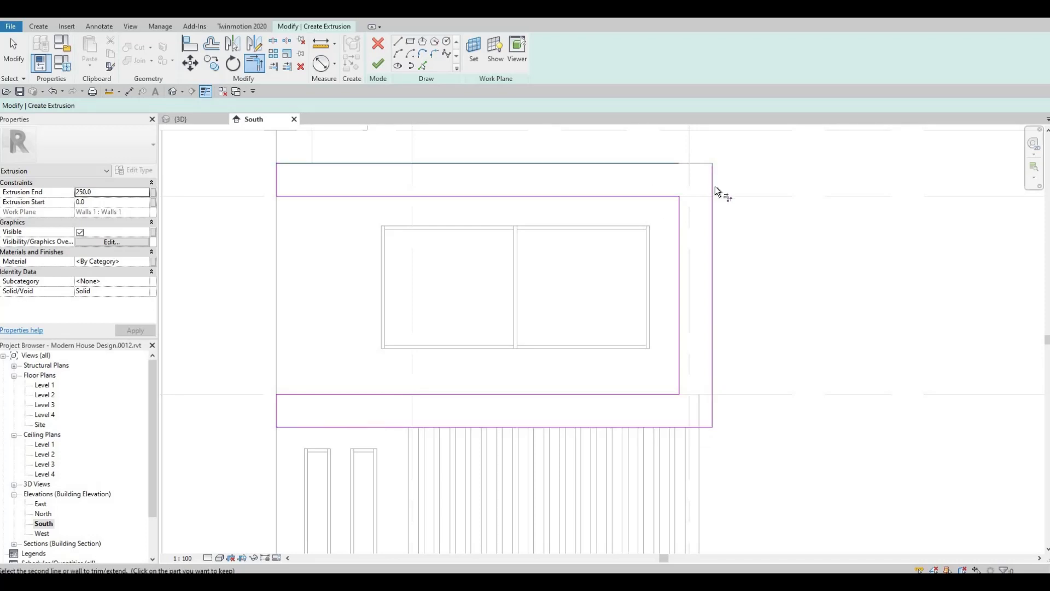
pyautogui.click(377, 66)
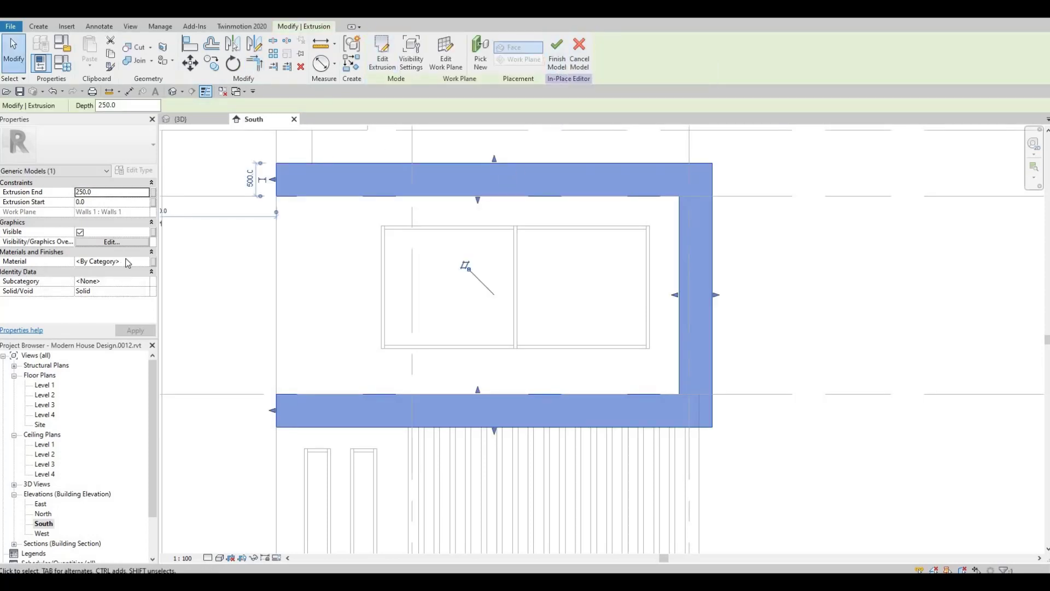
# In the 3D view, drag the frame's depth out to an extrusion end of 1721.1.
pyautogui.click(188, 118)
pyautogui.keyDown('shift'); pyautogui.moveTo(528, 437); pyautogui.dragTo(453, 339, button='middle'); pyautogui.keyUp('shift')
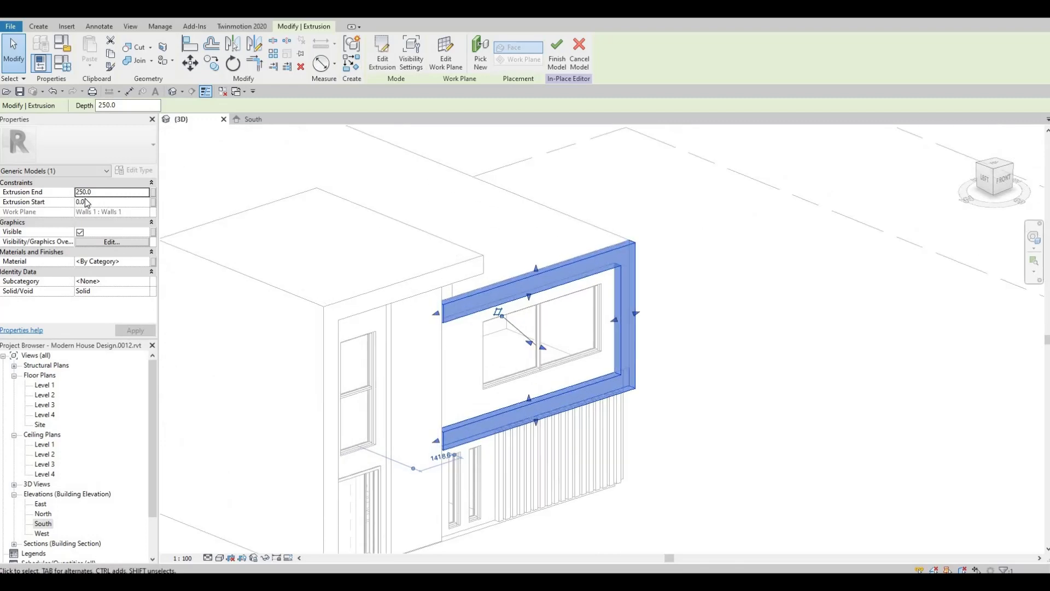
pyautogui.moveTo(541, 346); pyautogui.dragTo(598, 344)
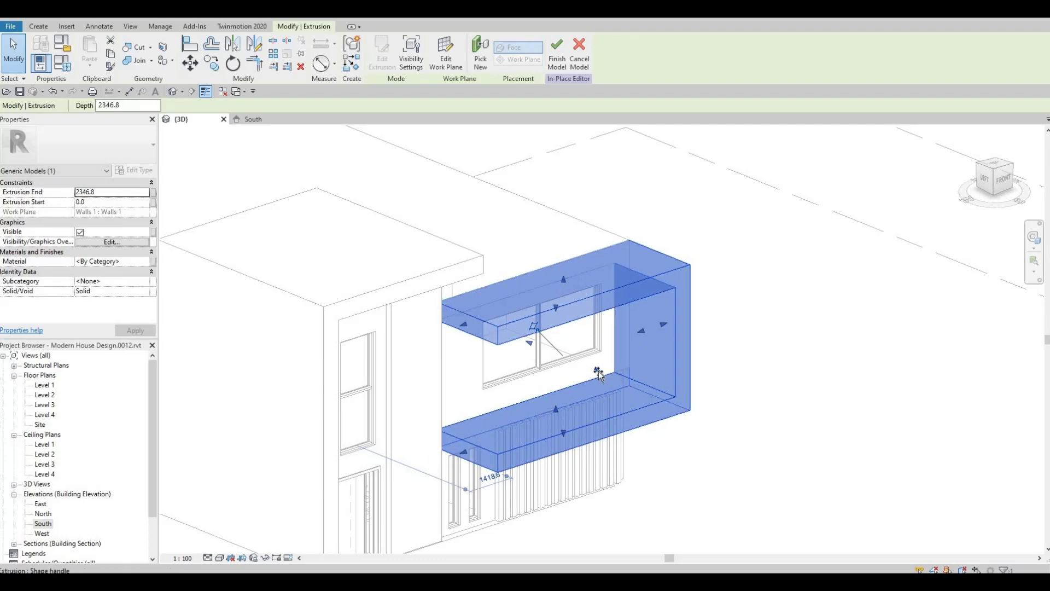
pyautogui.moveTo(599, 372); pyautogui.dragTo(582, 365)
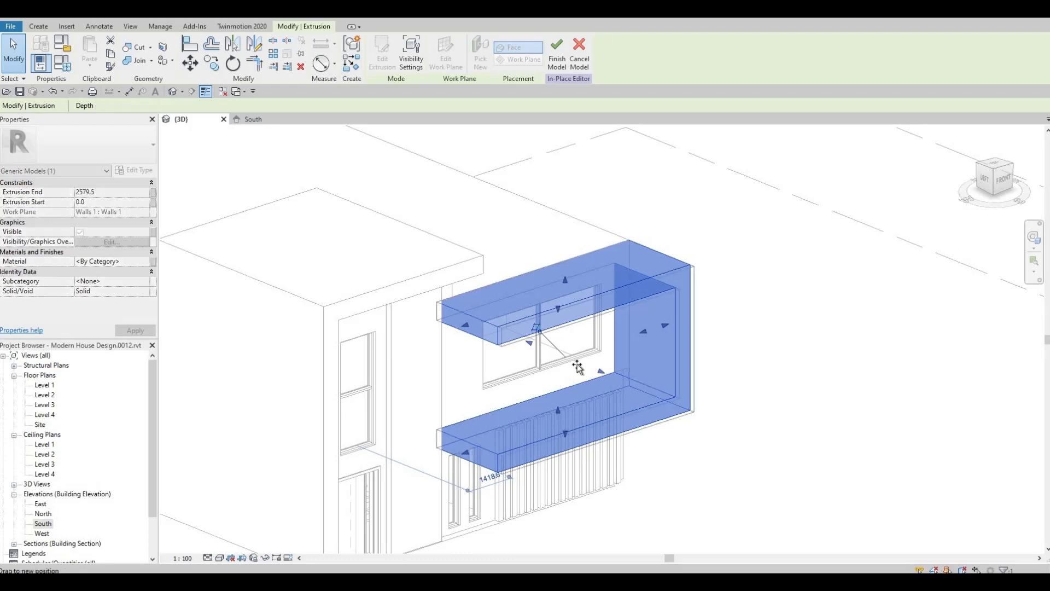
# Finish the in-place model and orbit to a frontal view of the house.
pyautogui.click(556, 65)
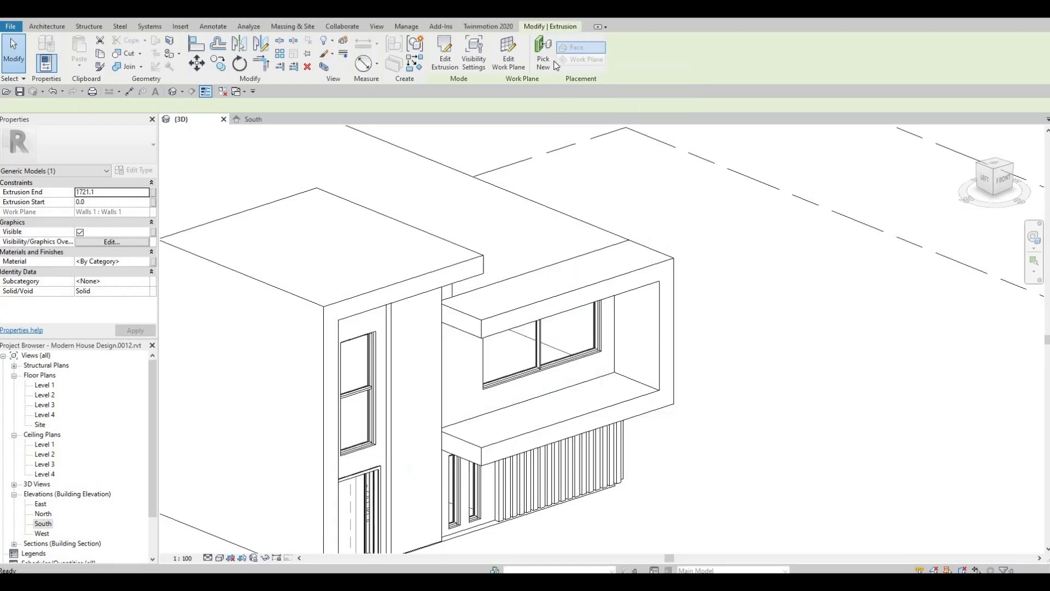
pyautogui.keyDown('shift'); pyautogui.moveTo(573, 310); pyautogui.dragTo(621, 252, button='middle'); pyautogui.keyUp('shift')
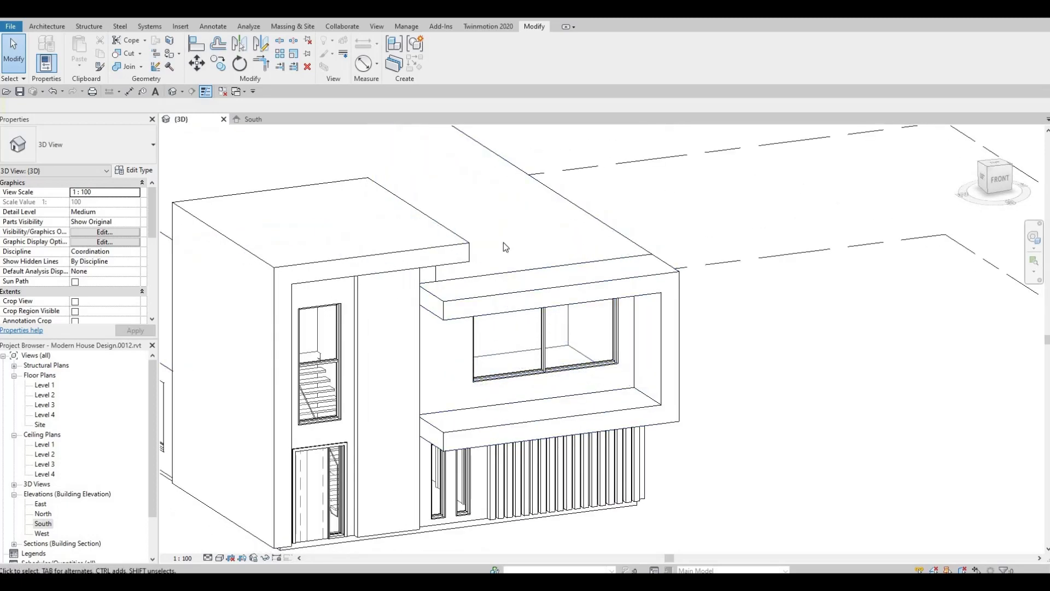
pyautogui.moveTo(549, 271); pyautogui.dragTo(527, 276, button='middle')
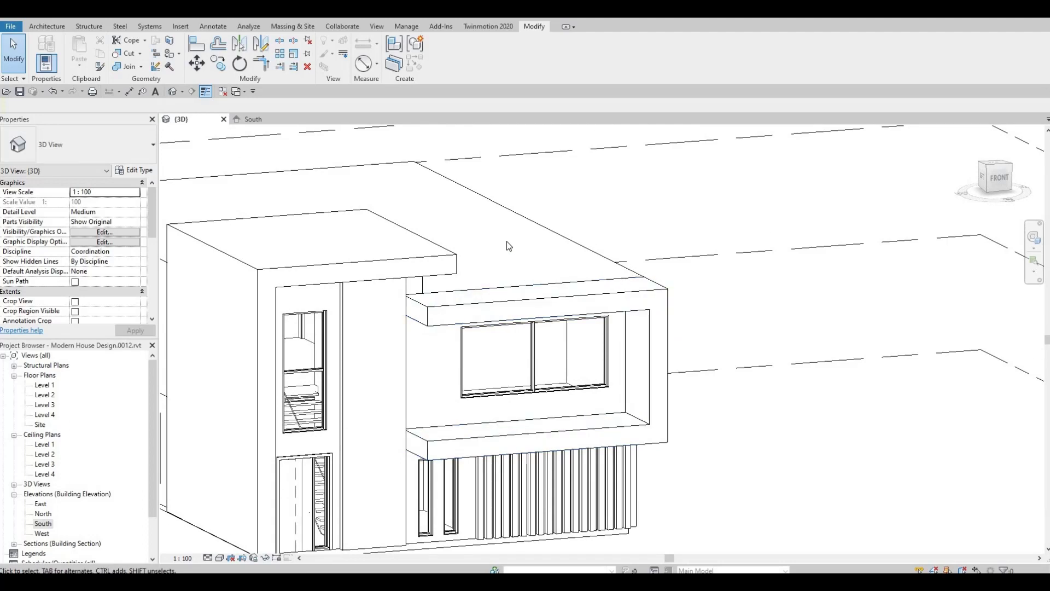
# Create another Model In-Place component in Generic Models, keeping the default name.
pyautogui.click(49, 27)
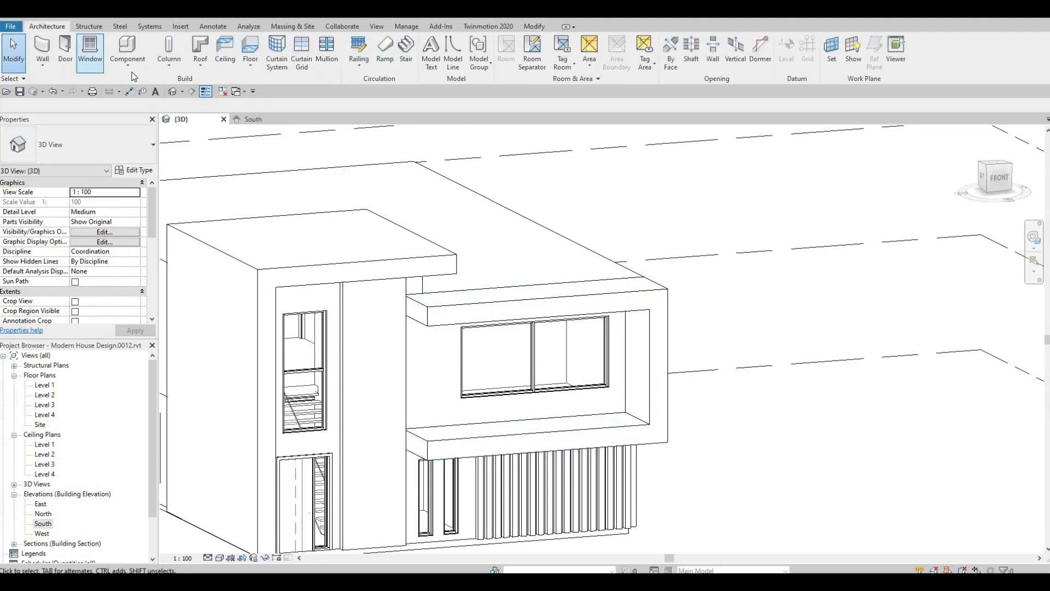
pyautogui.click(128, 64)
pyautogui.click(141, 108)
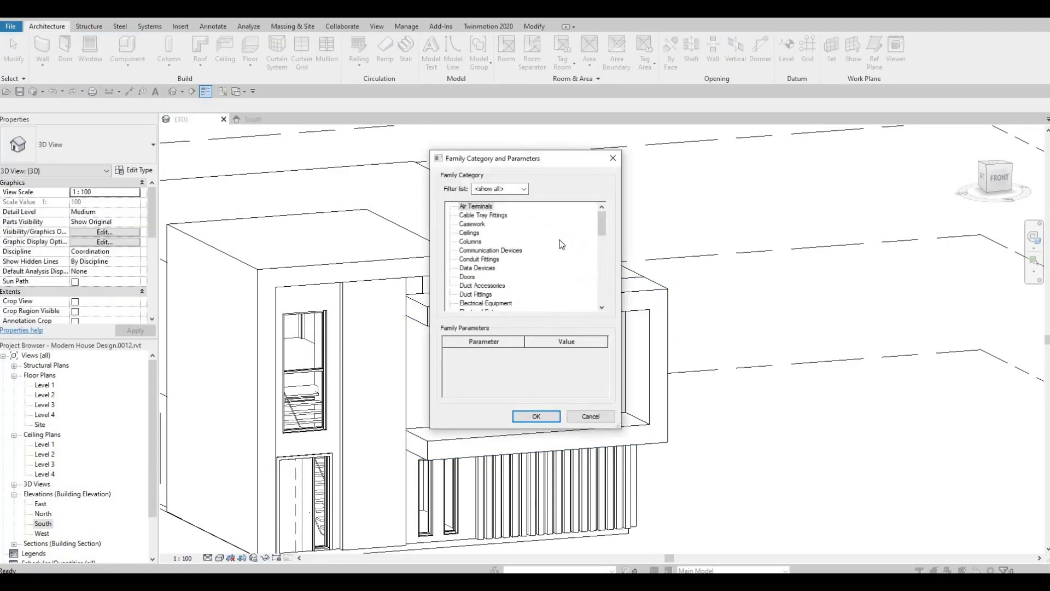
pyautogui.scroll(-3, 500, 265)
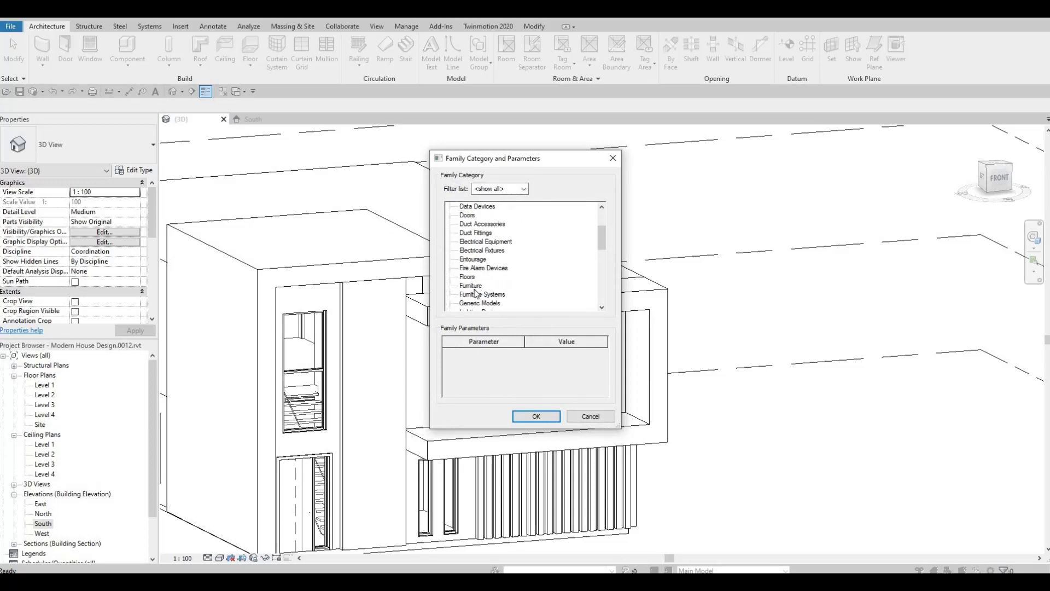
pyautogui.click(475, 302)
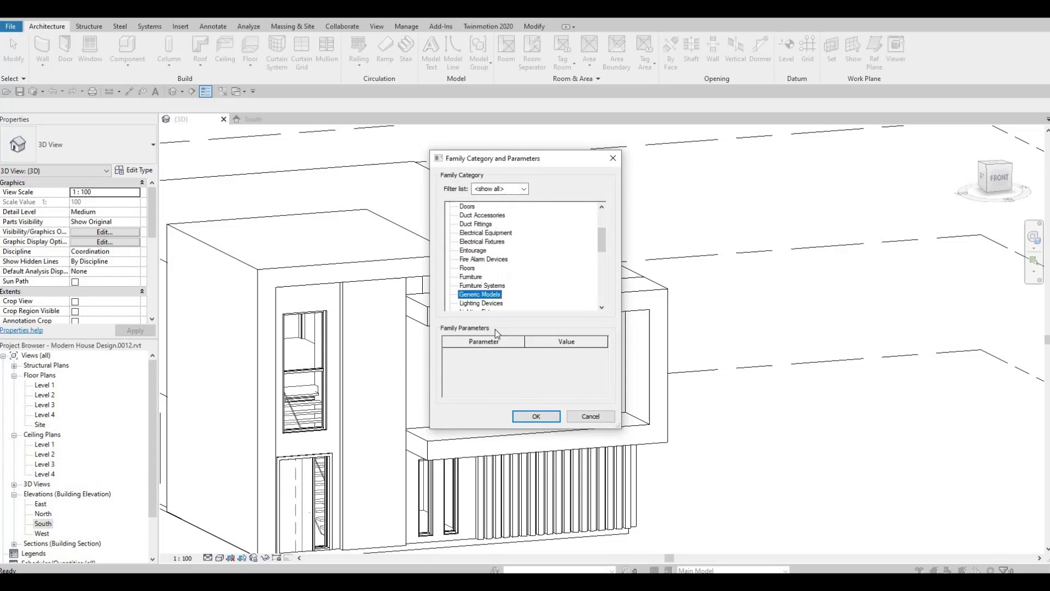
pyautogui.click(523, 419)
pyautogui.click(798, 272)
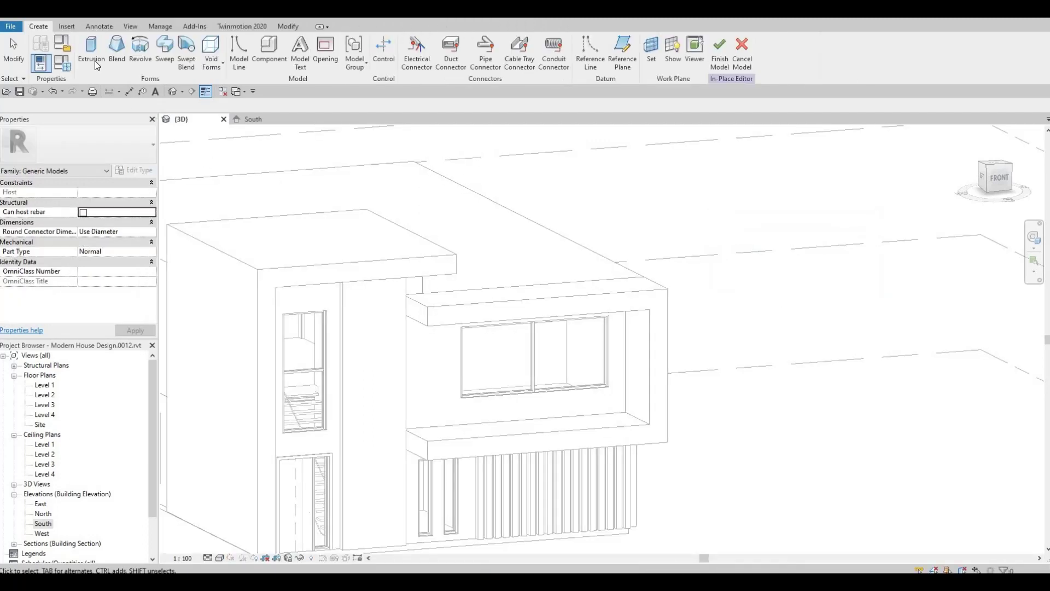
# Start a new extrusion and set its work plane to be picked in the model.
pyautogui.click(94, 58)
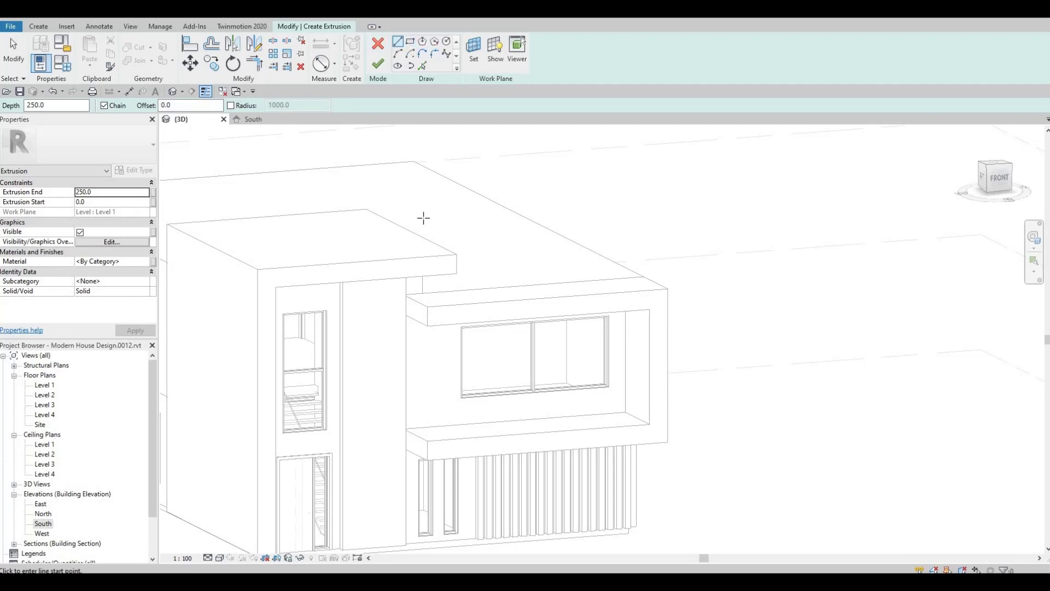
pyautogui.click(473, 54)
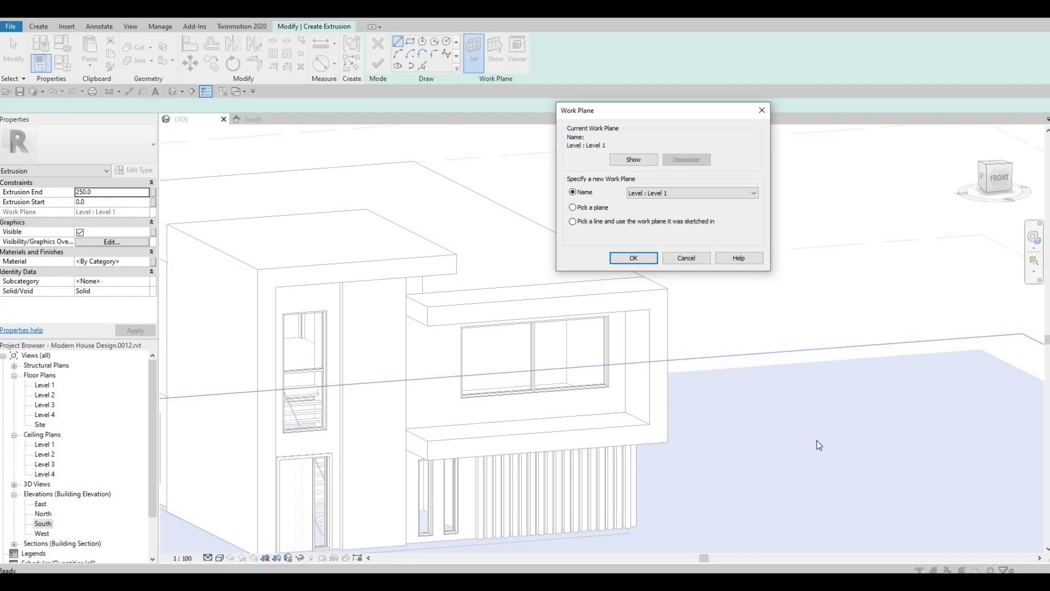
pyautogui.click(573, 208)
pyautogui.click(623, 259)
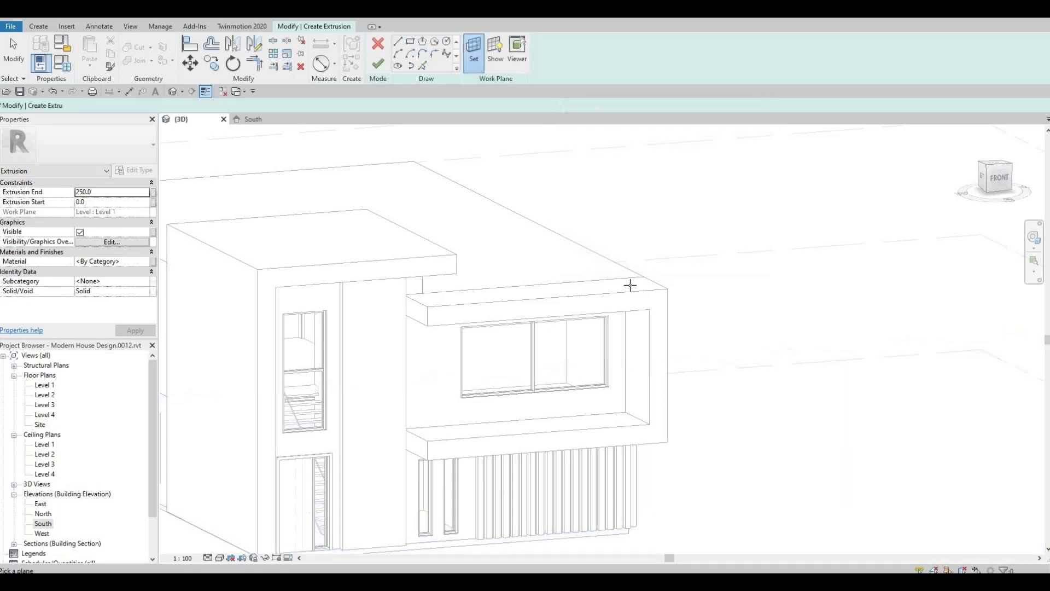